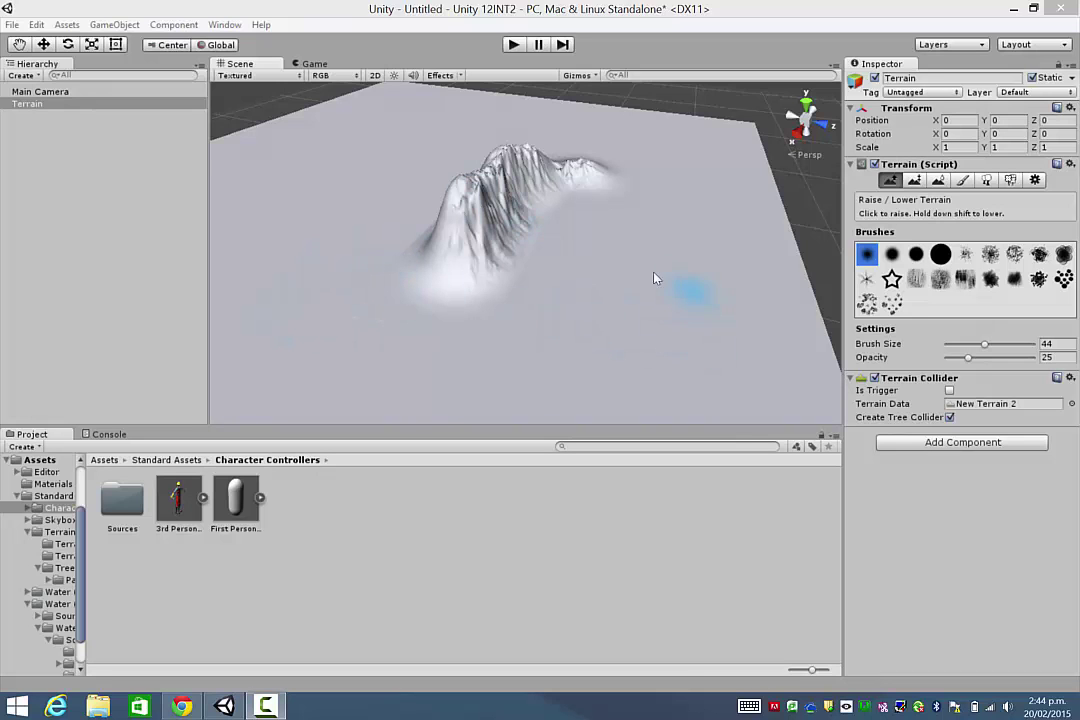
Switch the terrain to Paint Texture and choose GoodDirt as the image for a new terrain texture
click(27, 102)
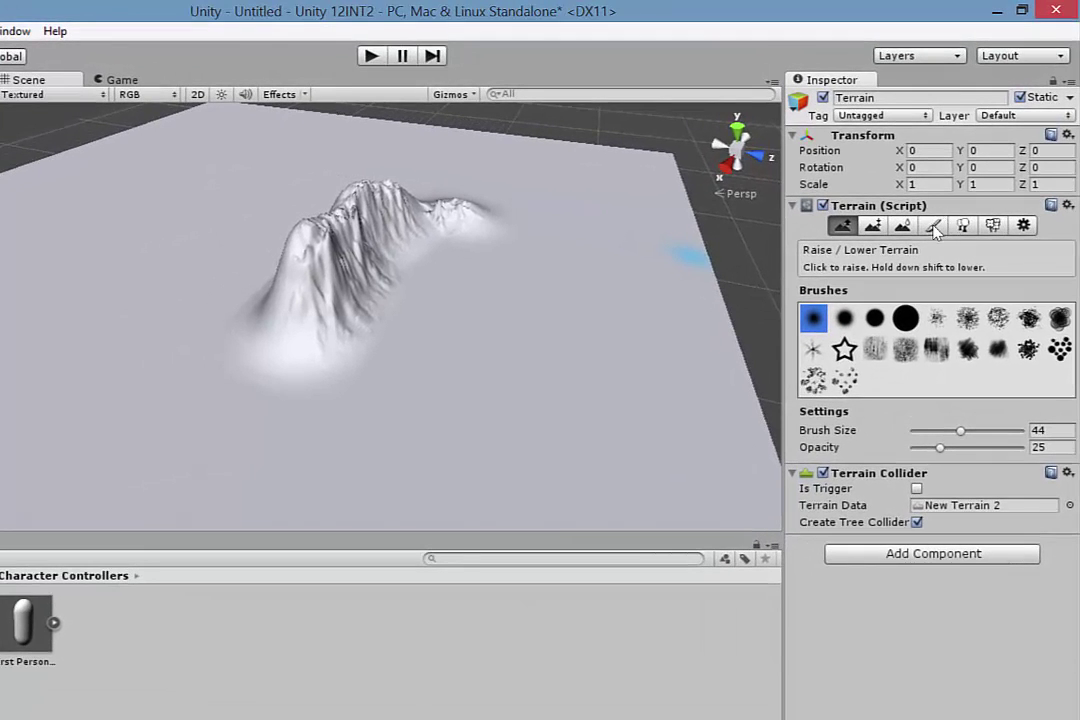
click(933, 226)
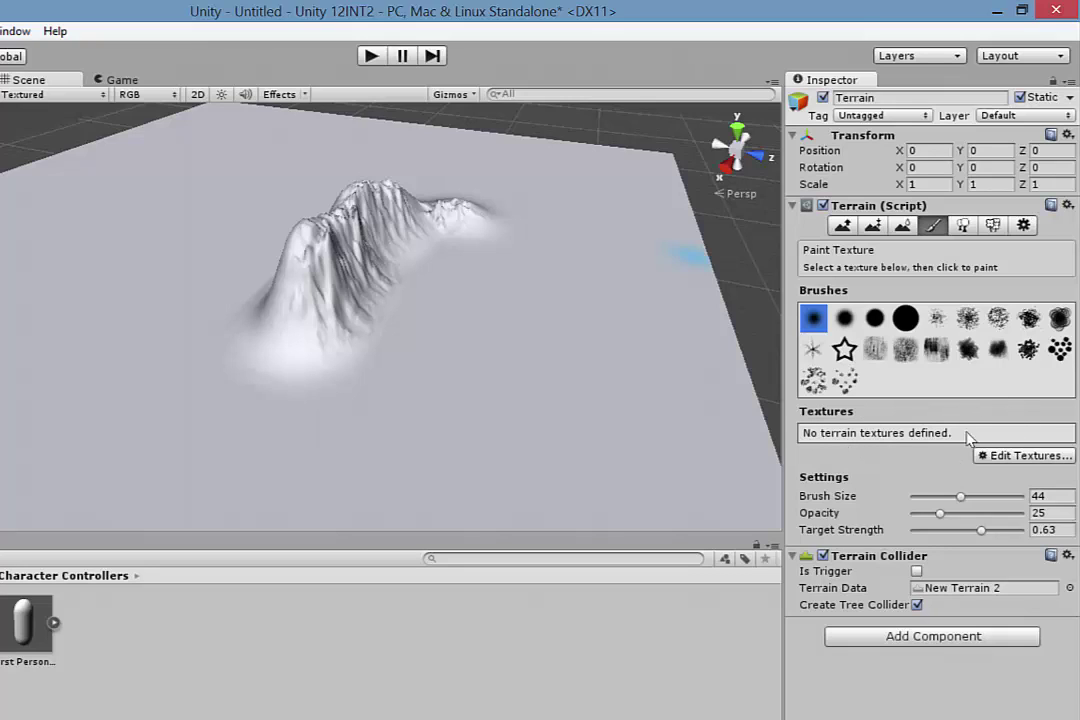
click(984, 458)
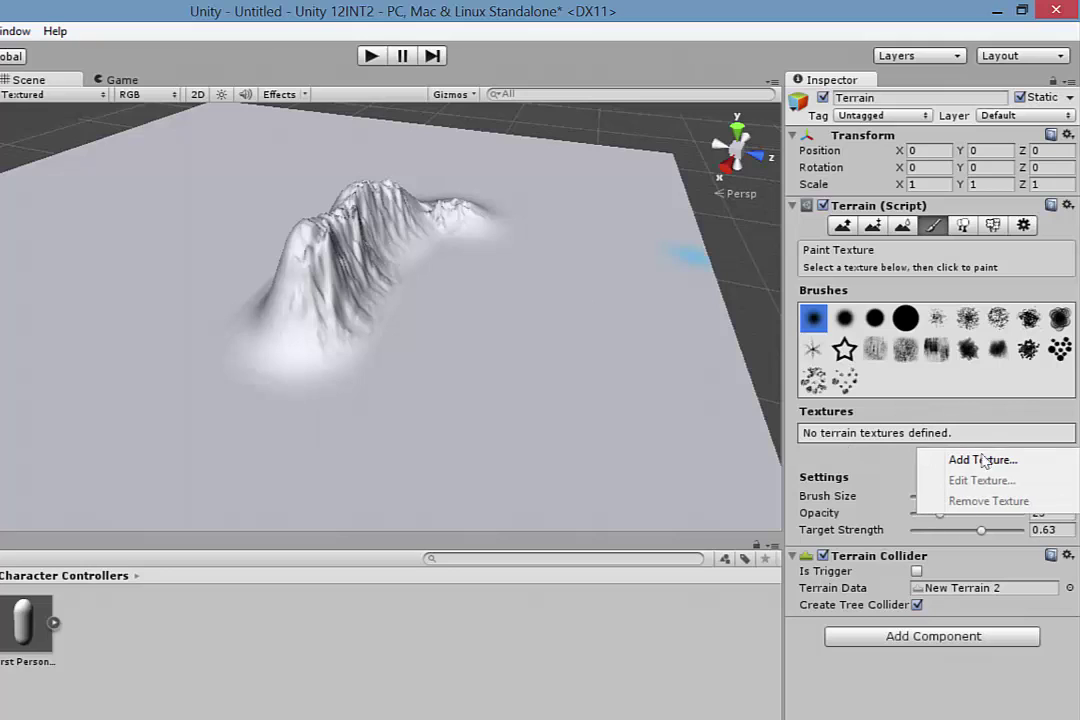
click(975, 461)
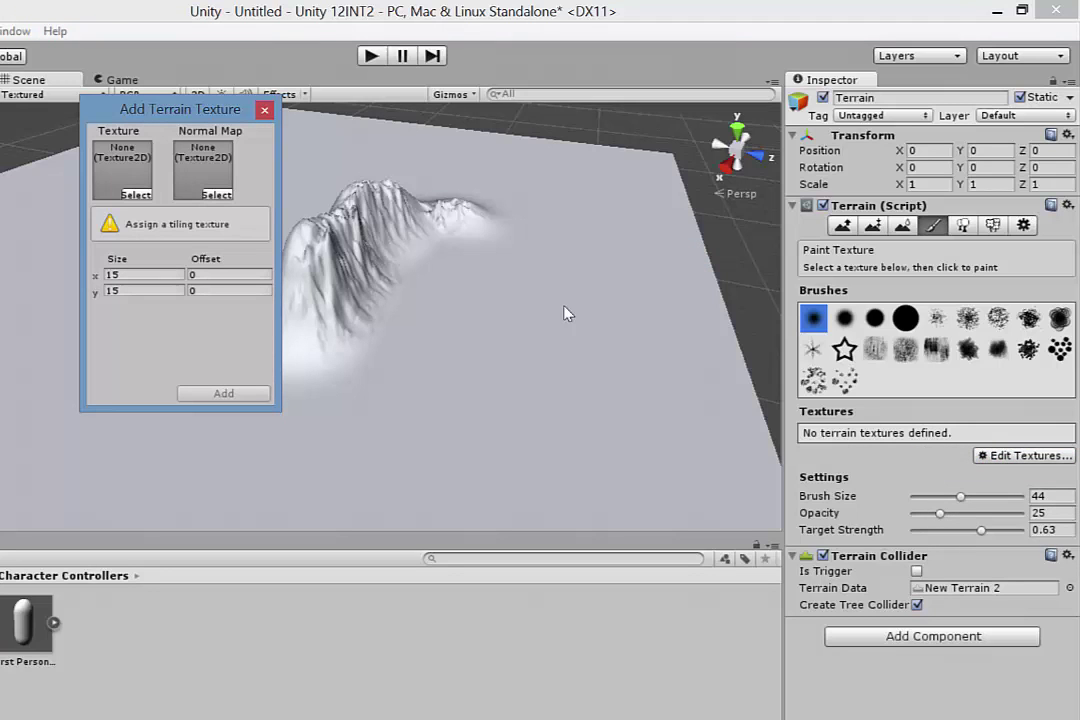
drag(180, 102, 82, 96)
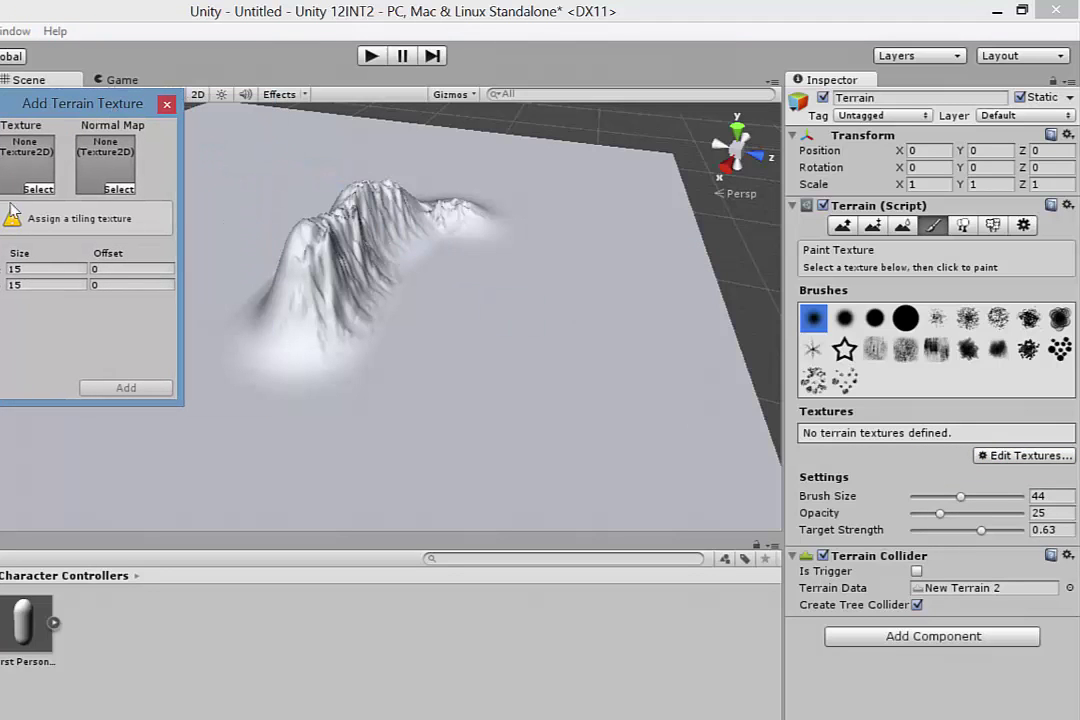
click(38, 188)
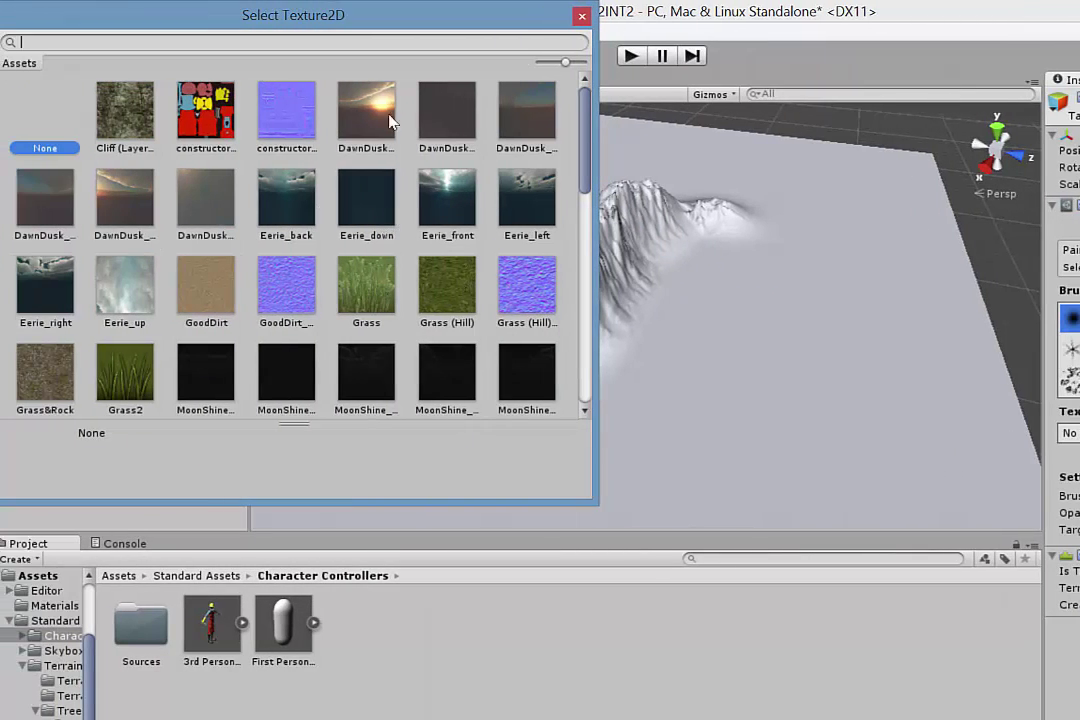
click(204, 283)
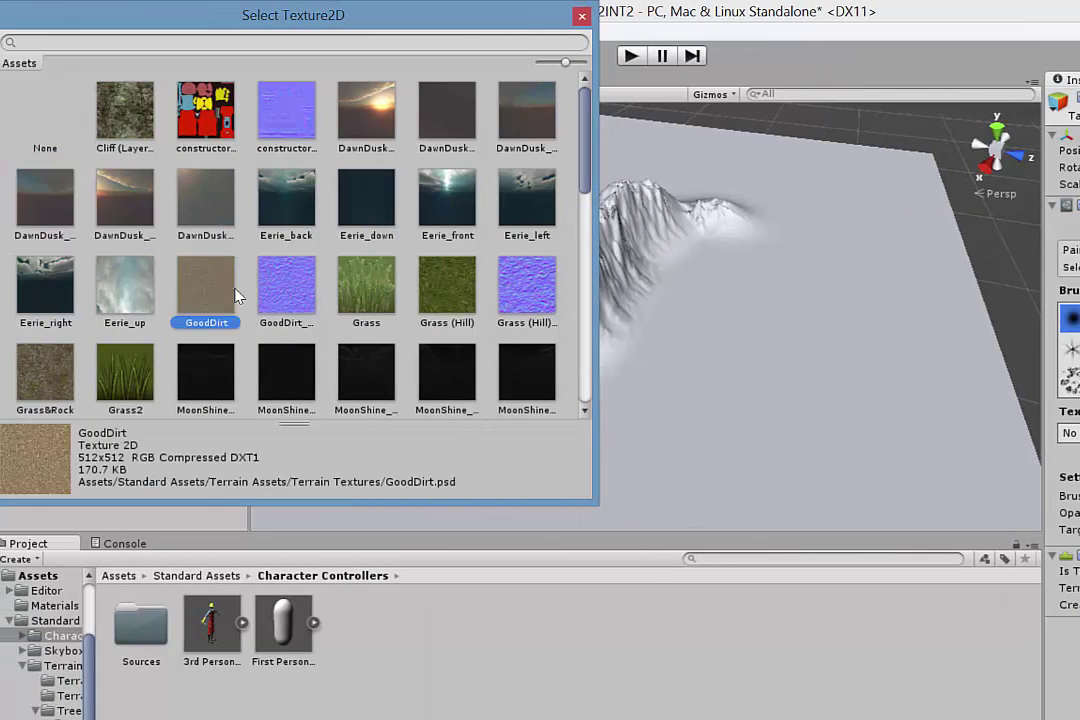
mouse_move(313, 12)
mouse_down()
mouse_move(294, 57)
mouse_move(313, 30)
mouse_up()
double_click(211, 308)
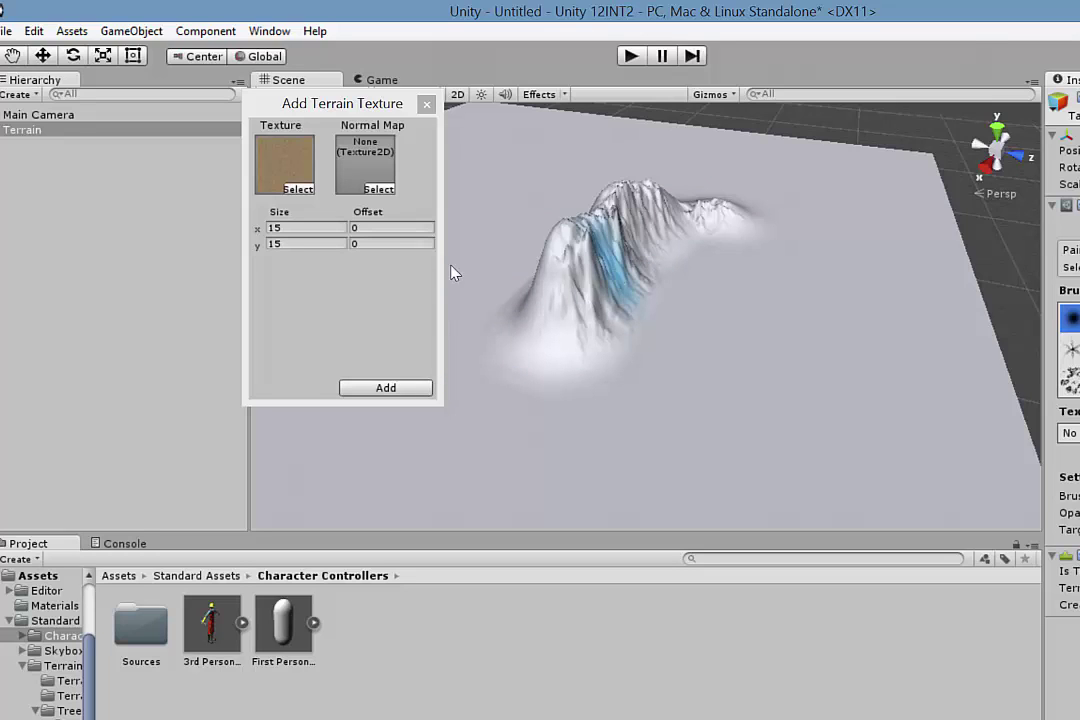
Set the GoodDirt tile size to 5 by 5 and add the texture to the terrain
drag(355, 108, 427, 181)
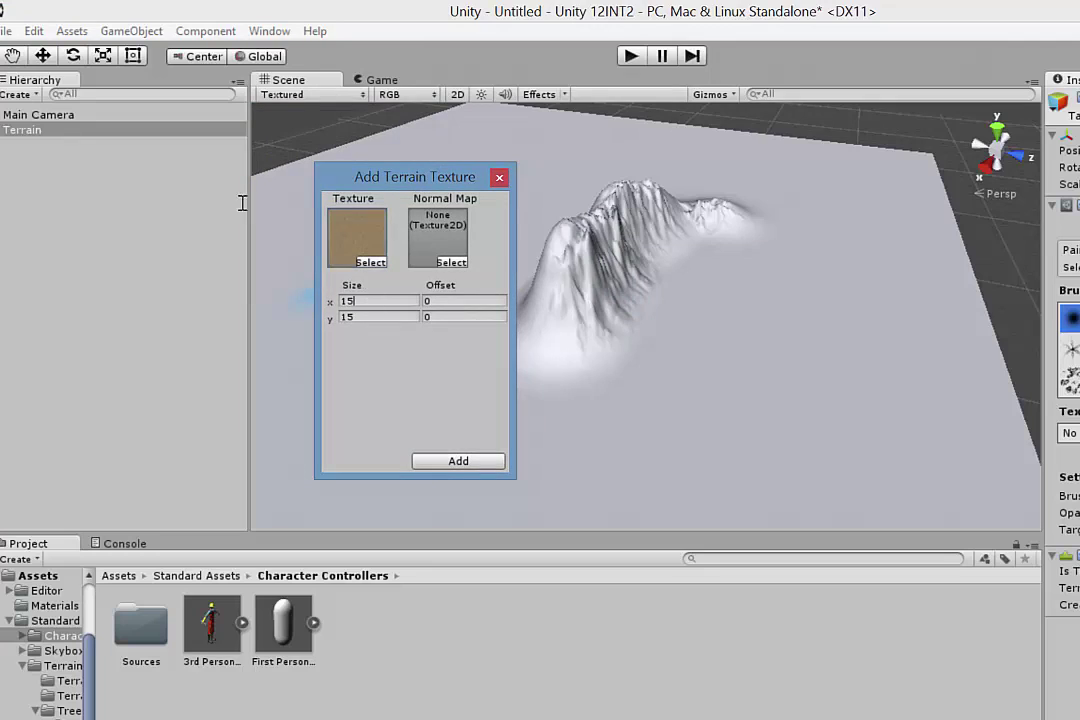
click(316, 304)
text(55)
click(451, 465)
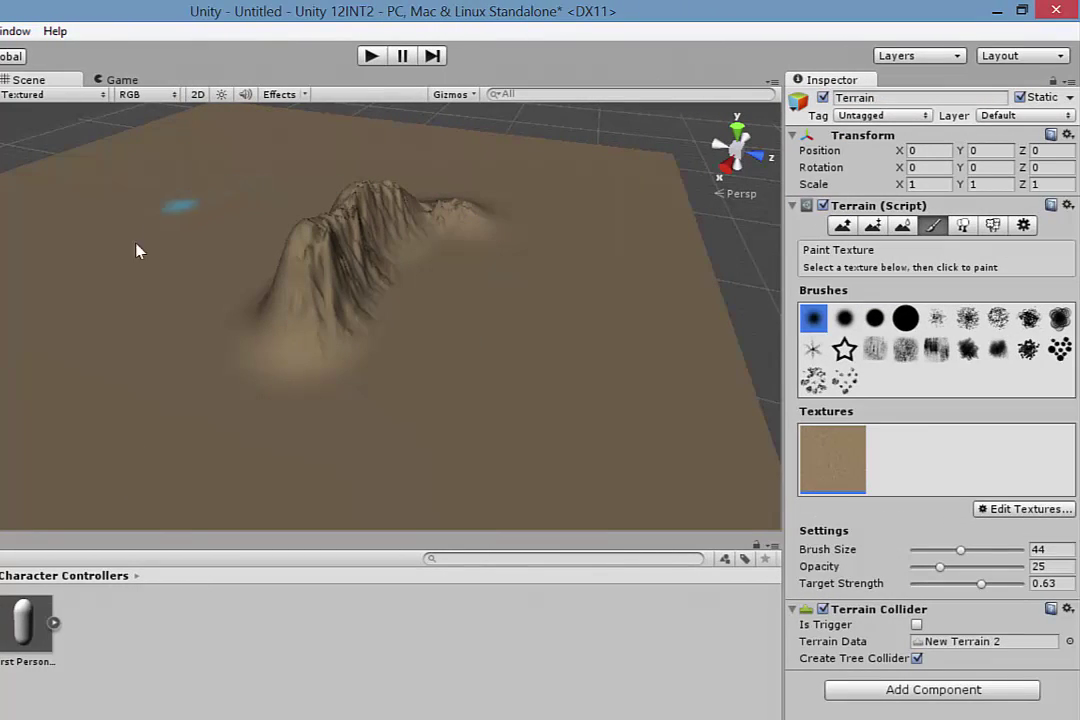
Examine the dirt texture's tiling up close on the mountain slope and the surrounding flat ground
scroll(374, 398, up, 8)
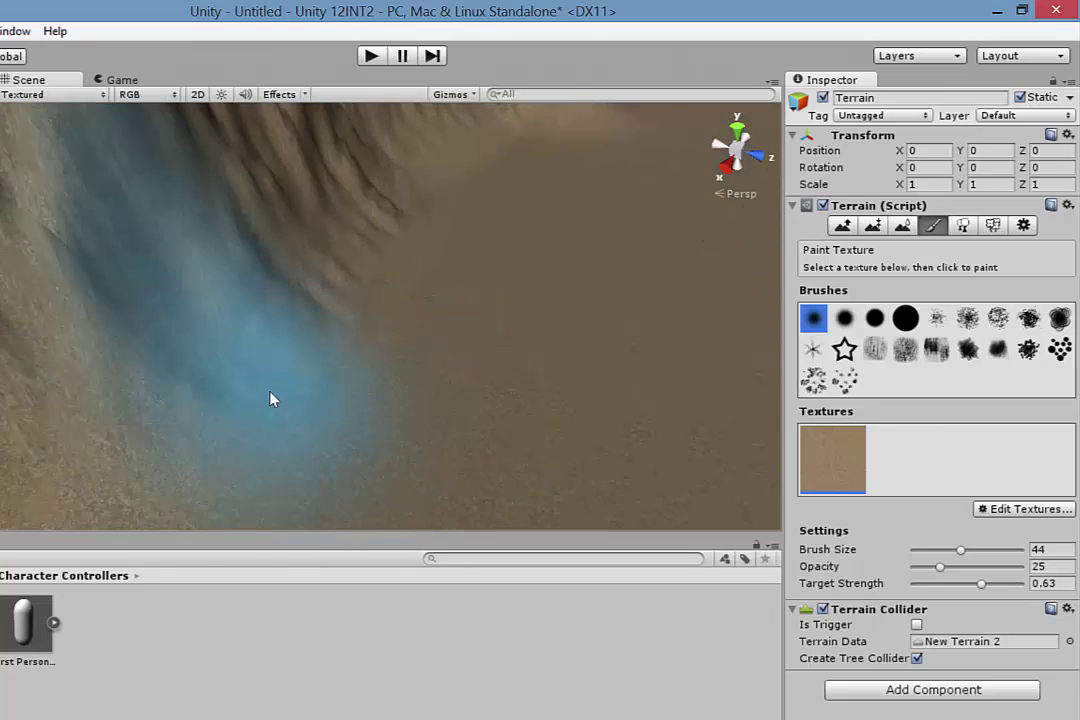
scroll(316, 368, up, 5)
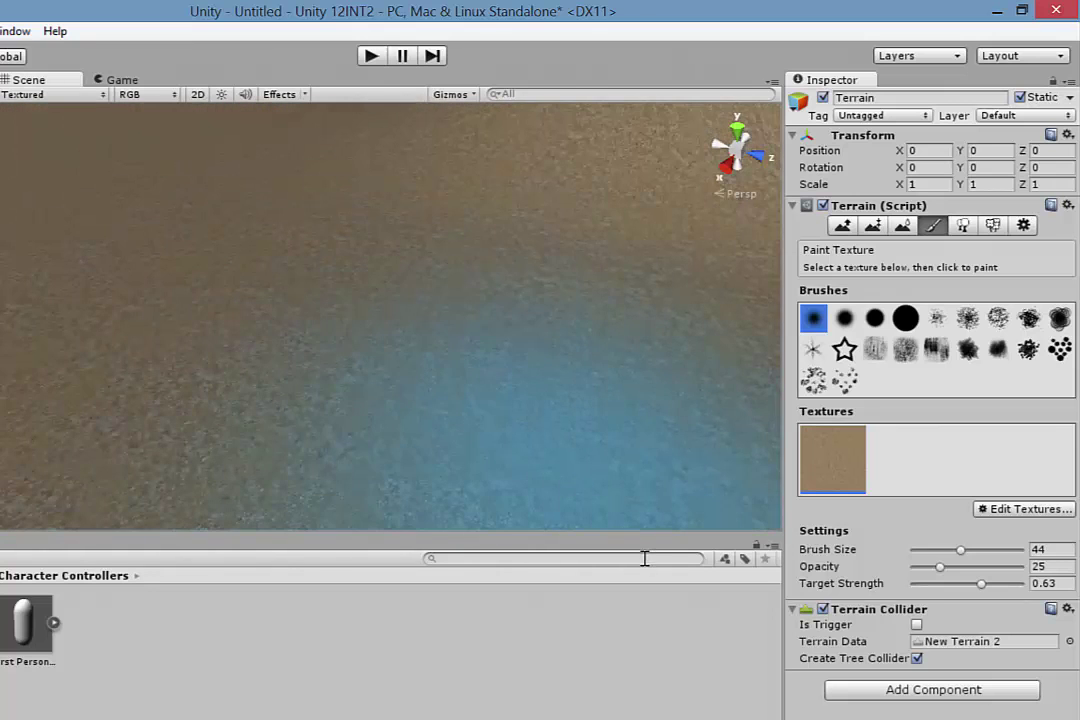
scroll(629, 413, down, 5)
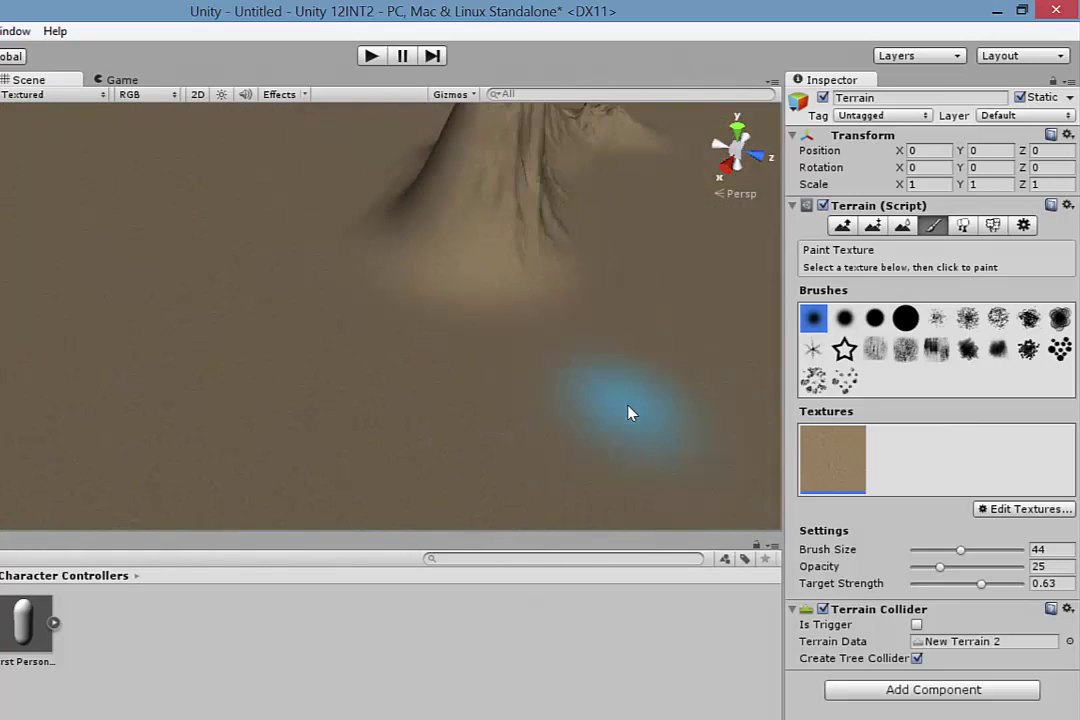
scroll(629, 413, down, 3)
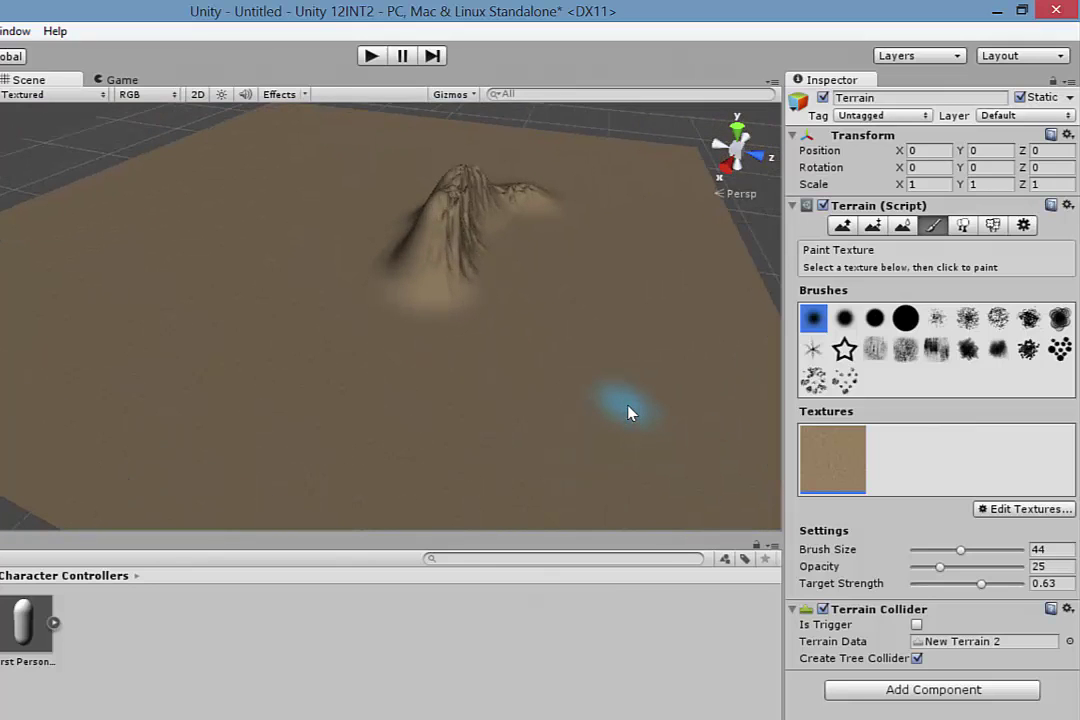
alt+drag(308, 206, 552, 330)
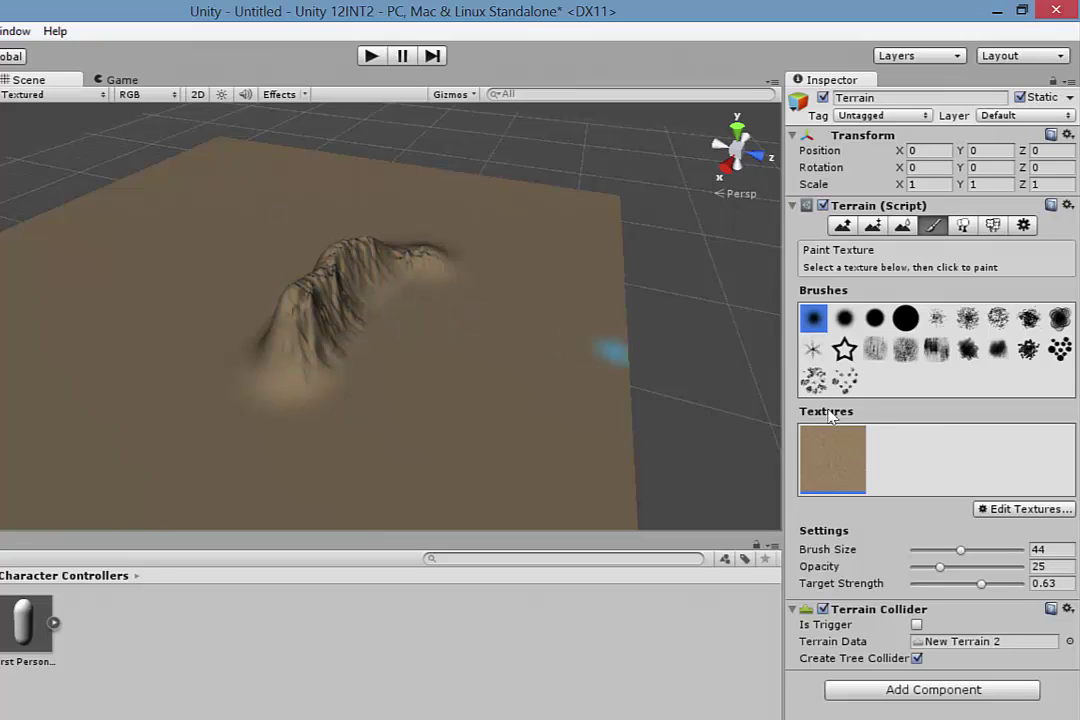
Start a second terrain texture and choose Grass&Rock as its image
click(1025, 509)
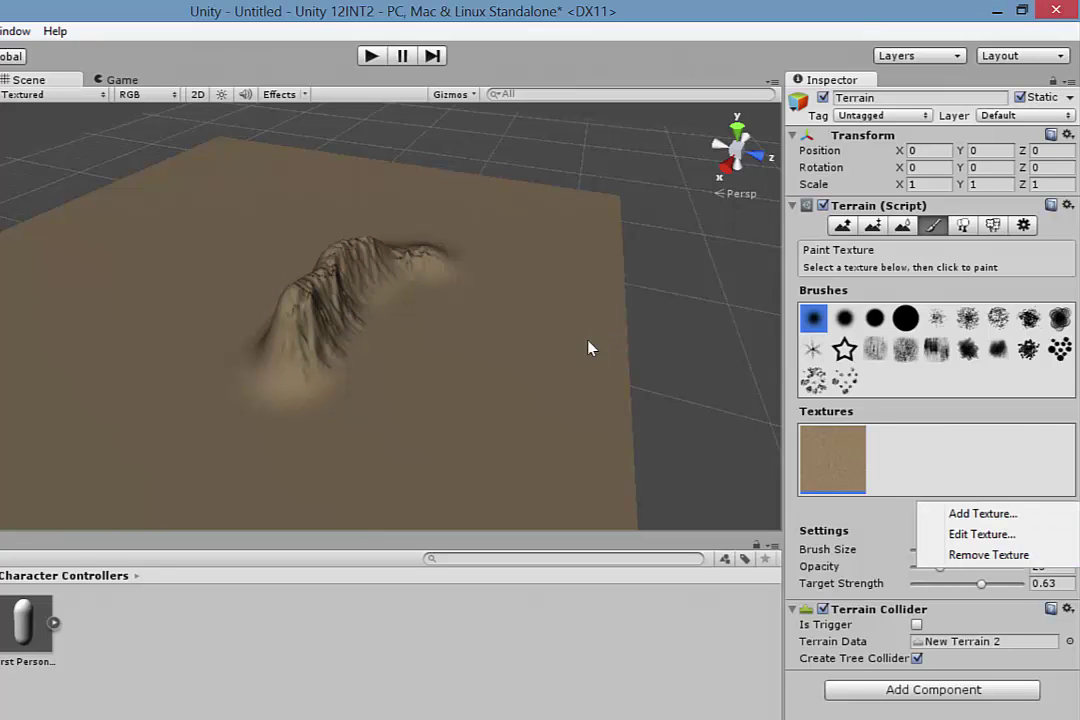
click(955, 515)
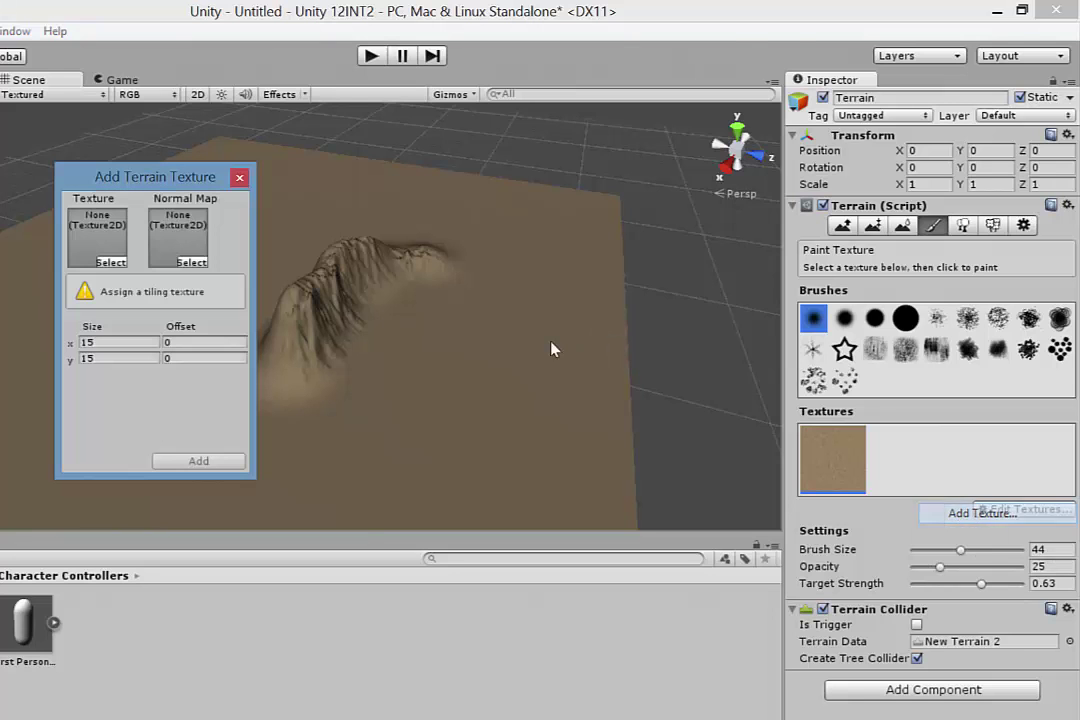
click(92, 228)
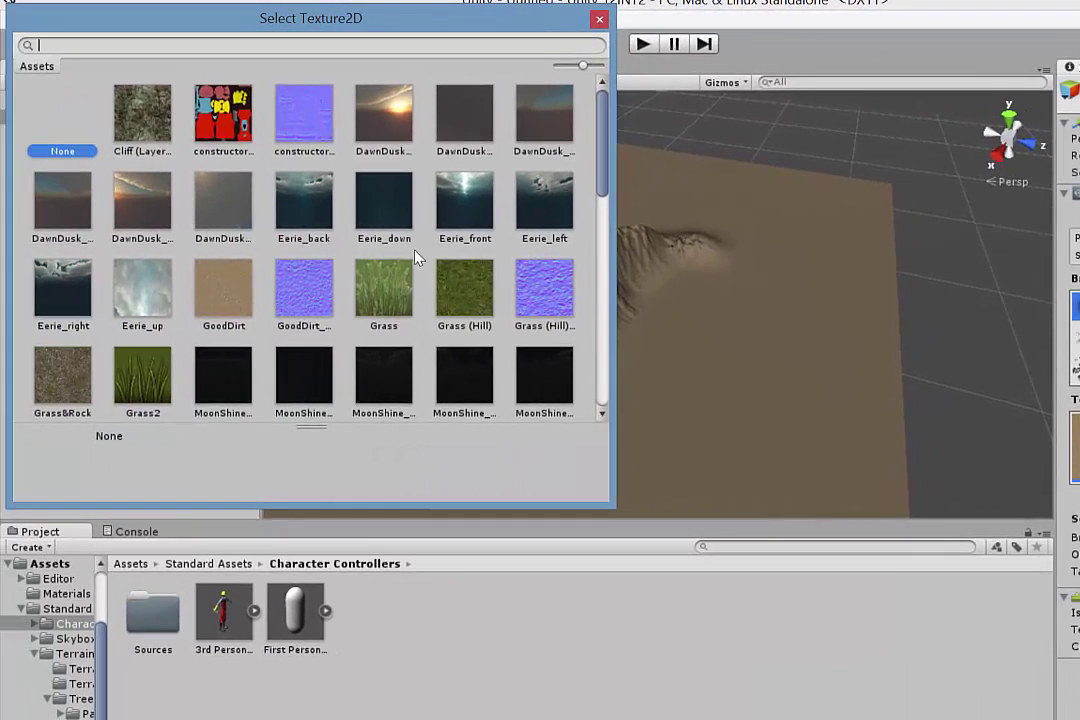
scroll(455, 272, down, 6)
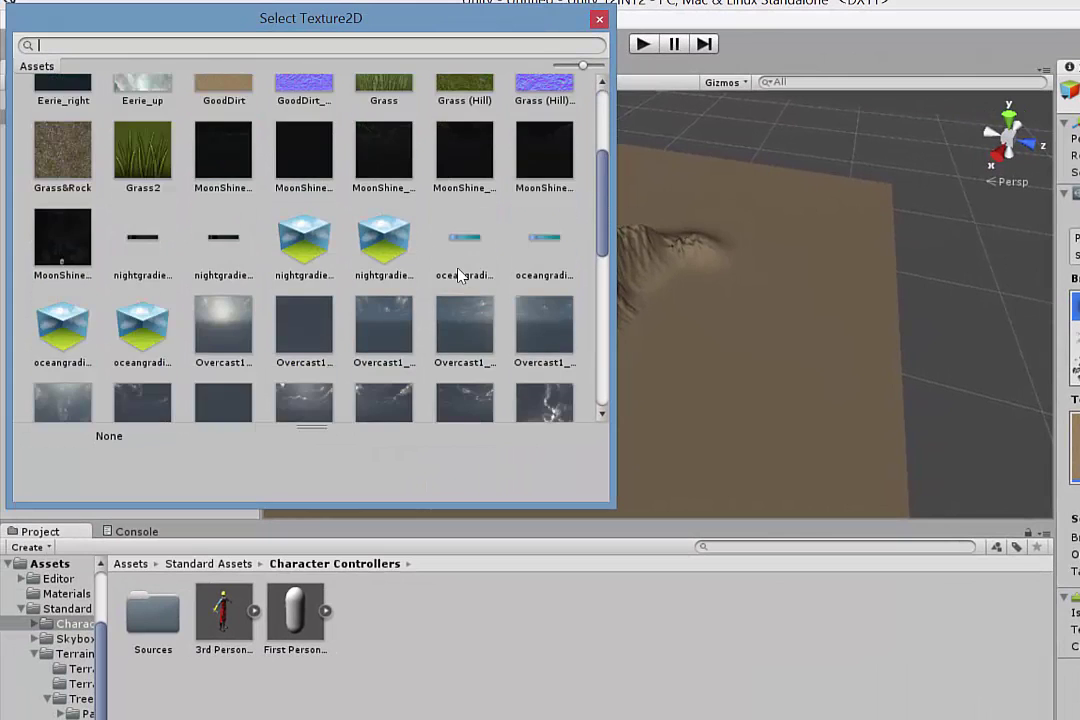
scroll(460, 275, down, 2)
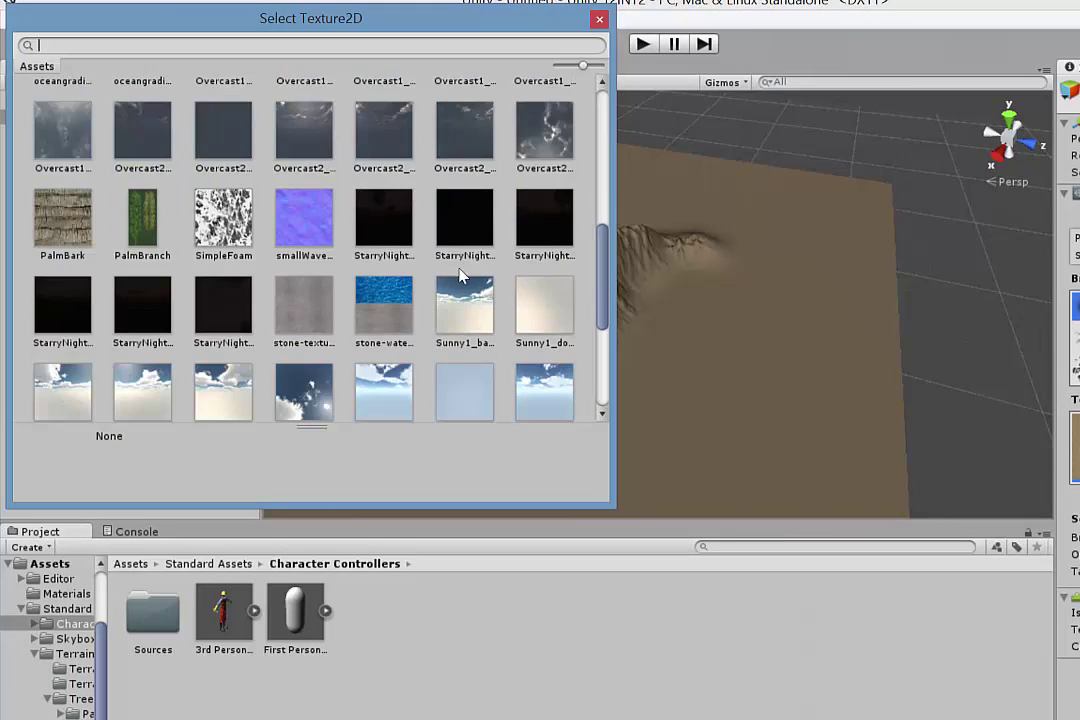
scroll(310, 270, down, 5)
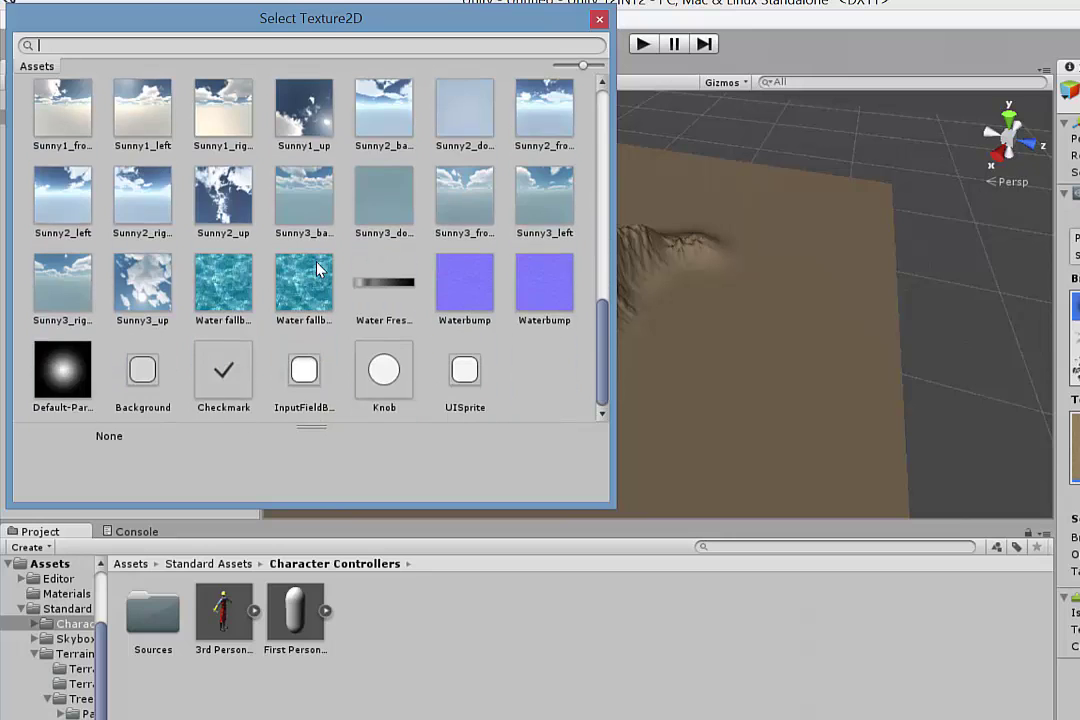
scroll(333, 274, up, 5)
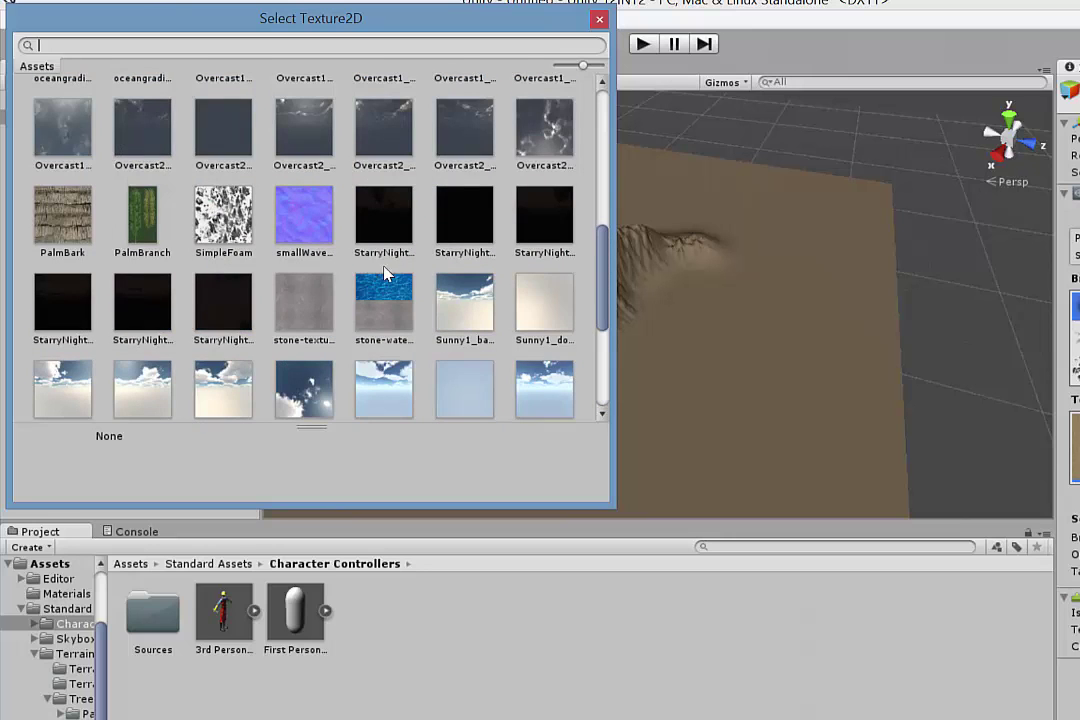
scroll(443, 296, up, 5)
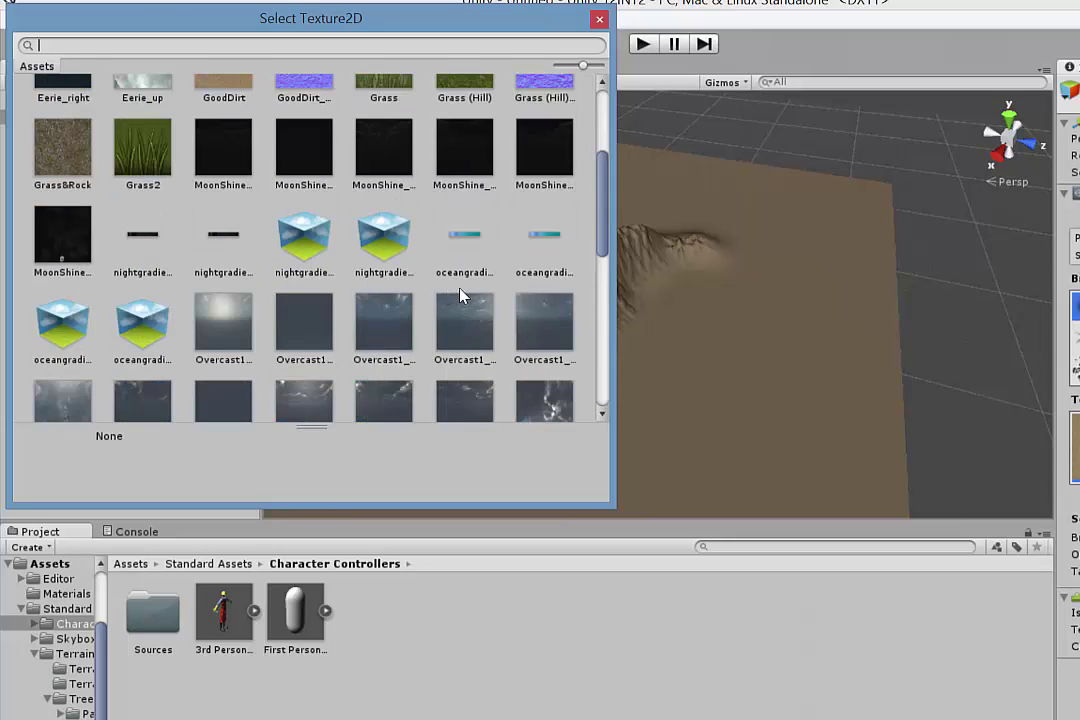
click(64, 152)
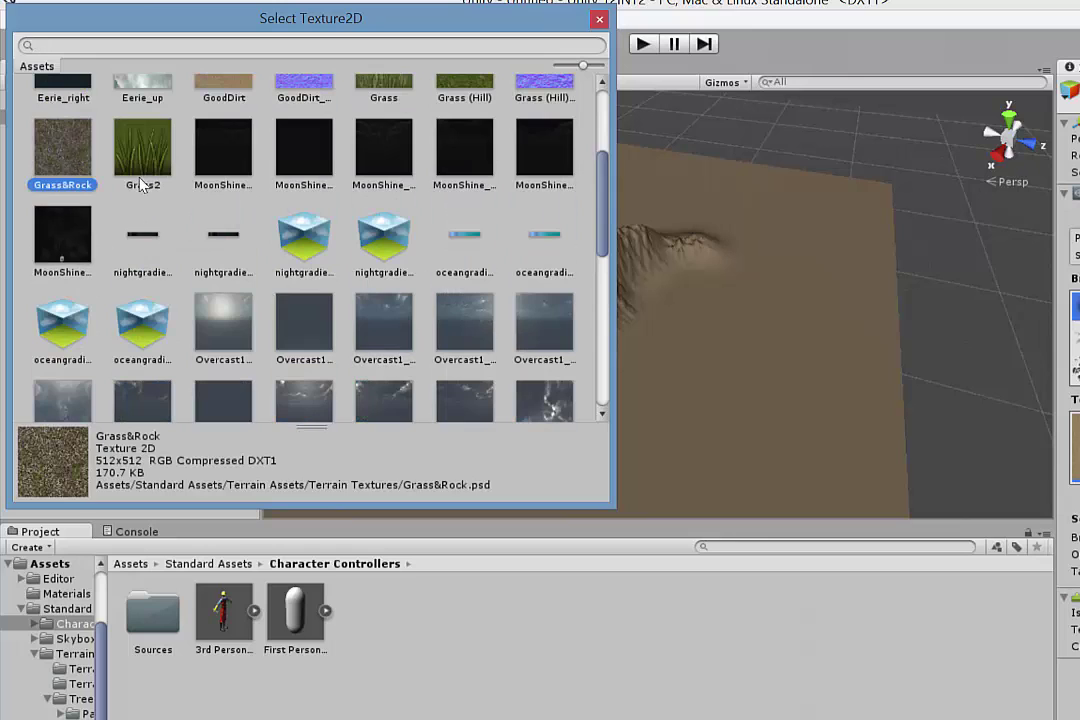
double_click(62, 158)
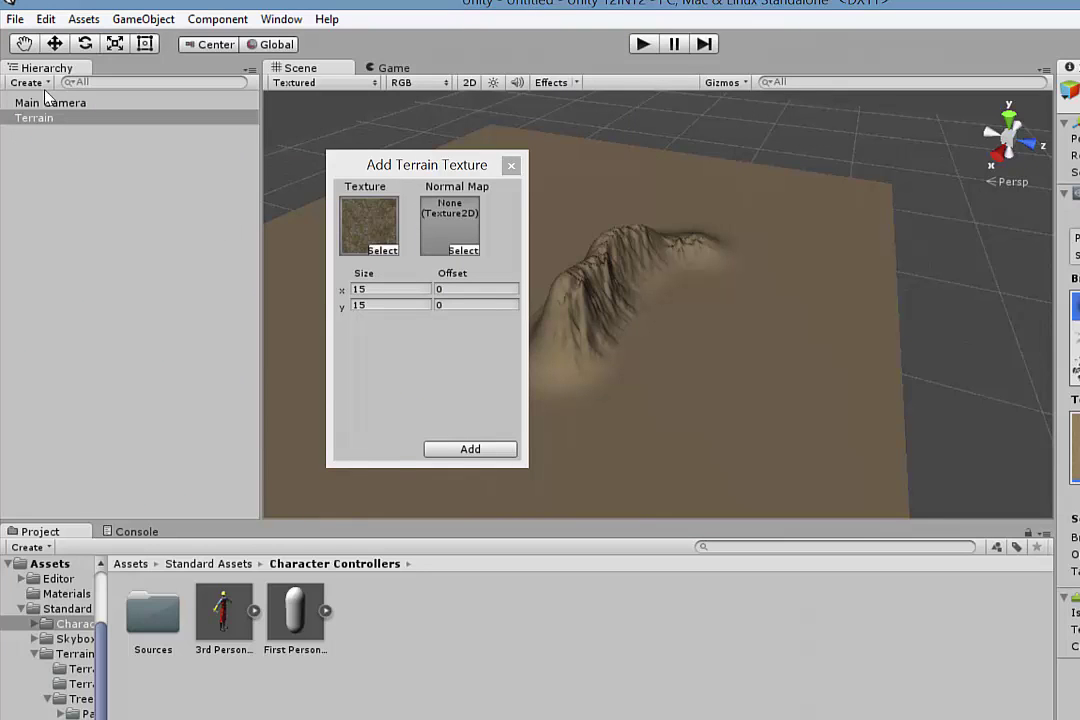
Set the Grass&Rock tile size to 5 by 5 and add the texture to the terrain
click(377, 290)
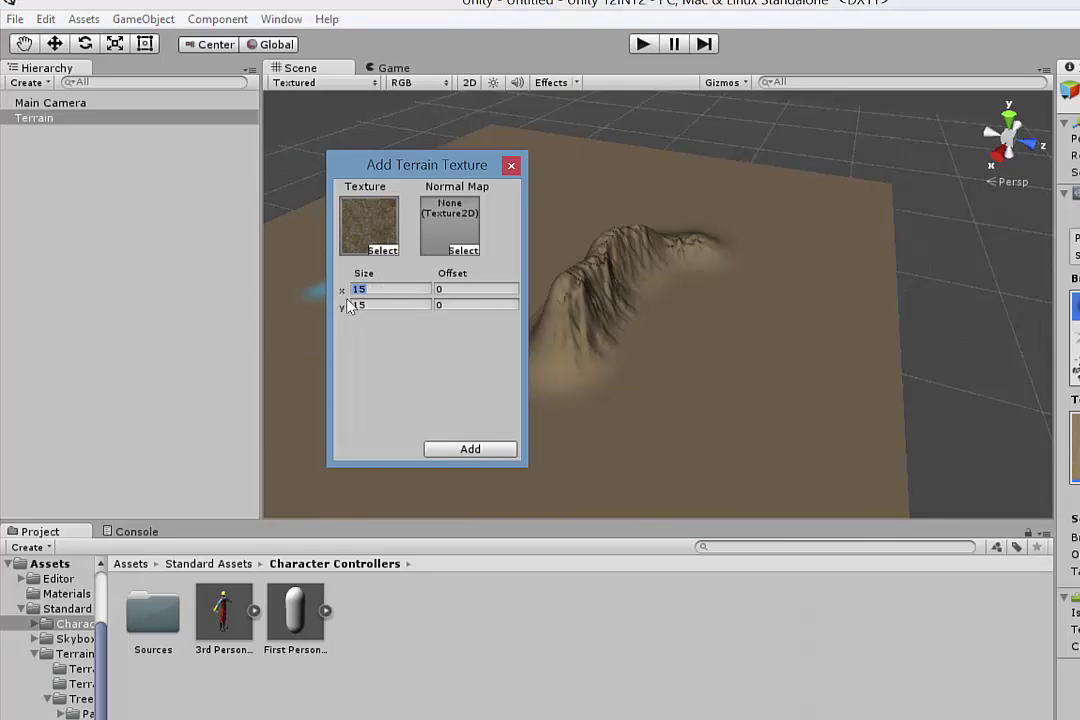
text(5)
click(355, 305)
text(5)
click(470, 449)
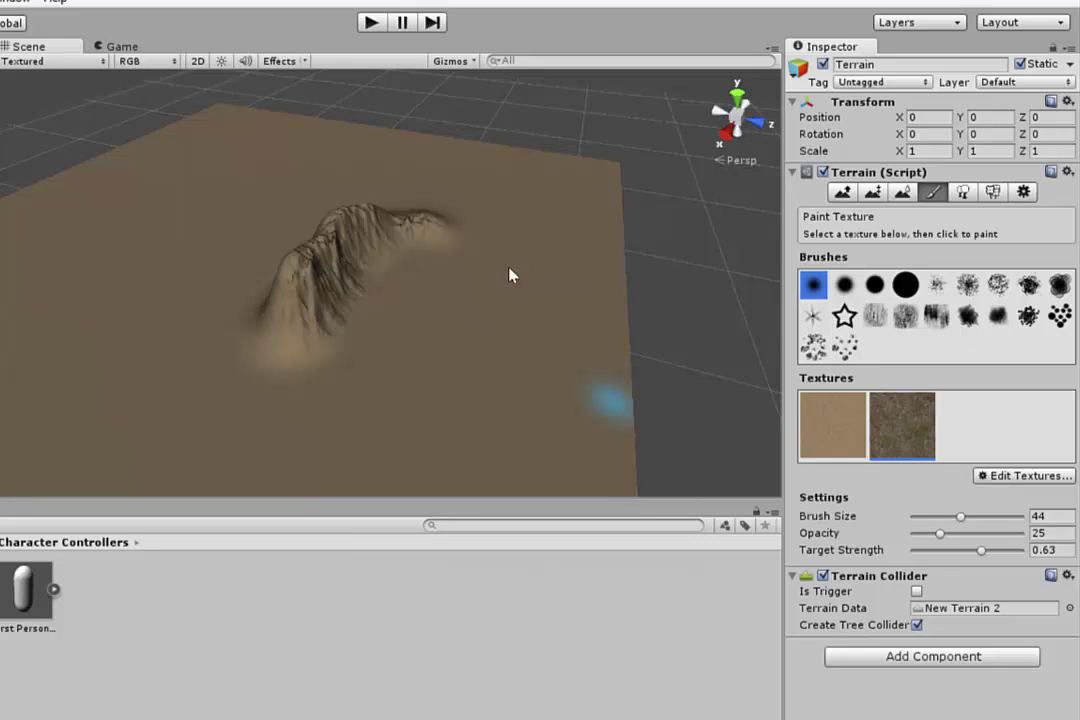
Select the Grass&Rock texture for painting, with a brush size of 96 and a target strength of 0.482
click(908, 425)
drag(961, 517, 1016, 517)
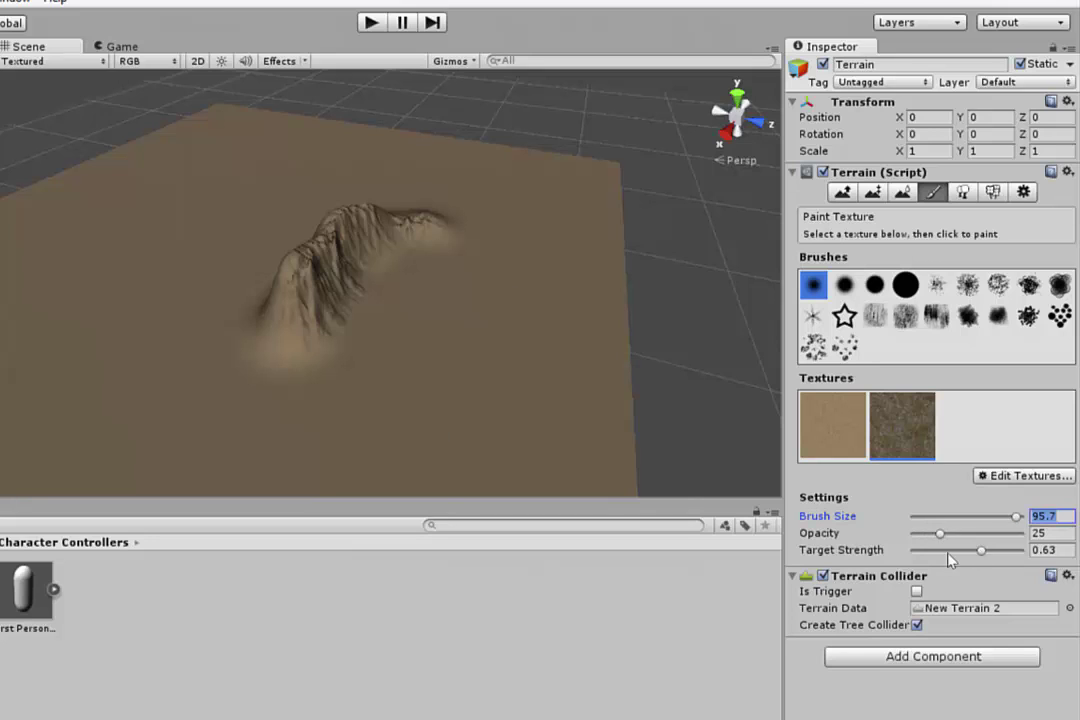
drag(981, 550, 965, 550)
Set the brush size to 57 and paint the Grass&Rock texture over the front slopes of the mountain
middle_drag(362, 325, 420, 347)
right_drag(566, 378, 418, 316)
middle_drag(477, 354, 439, 328)
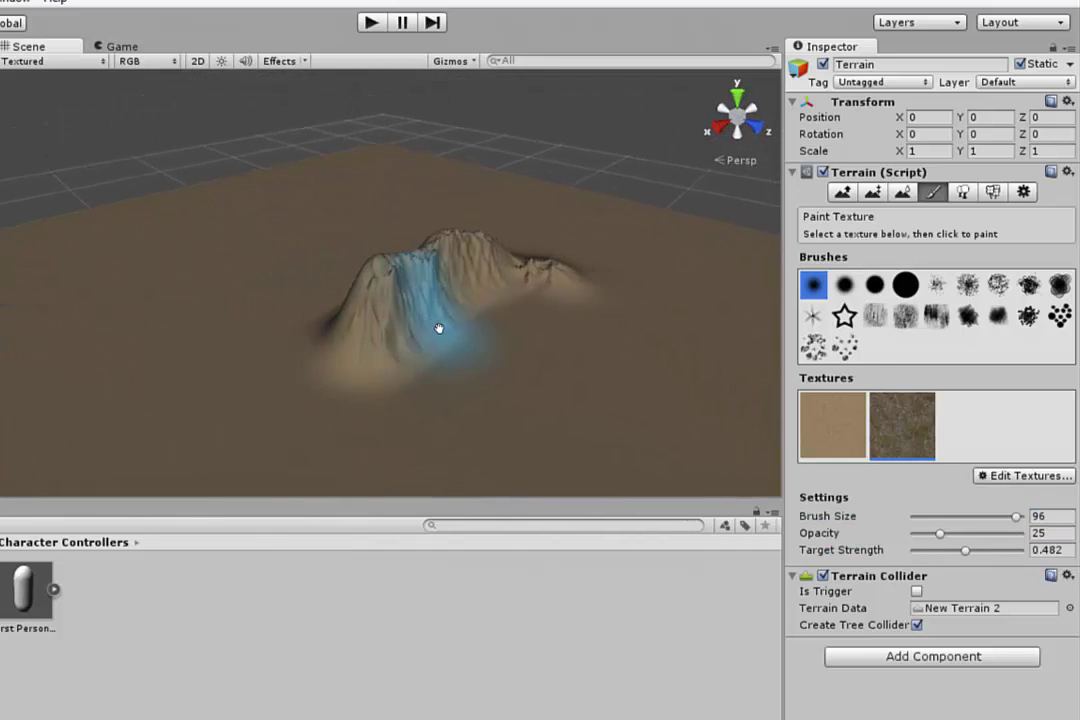
scroll(438, 328, up, 5)
scroll(515, 340, down, 3)
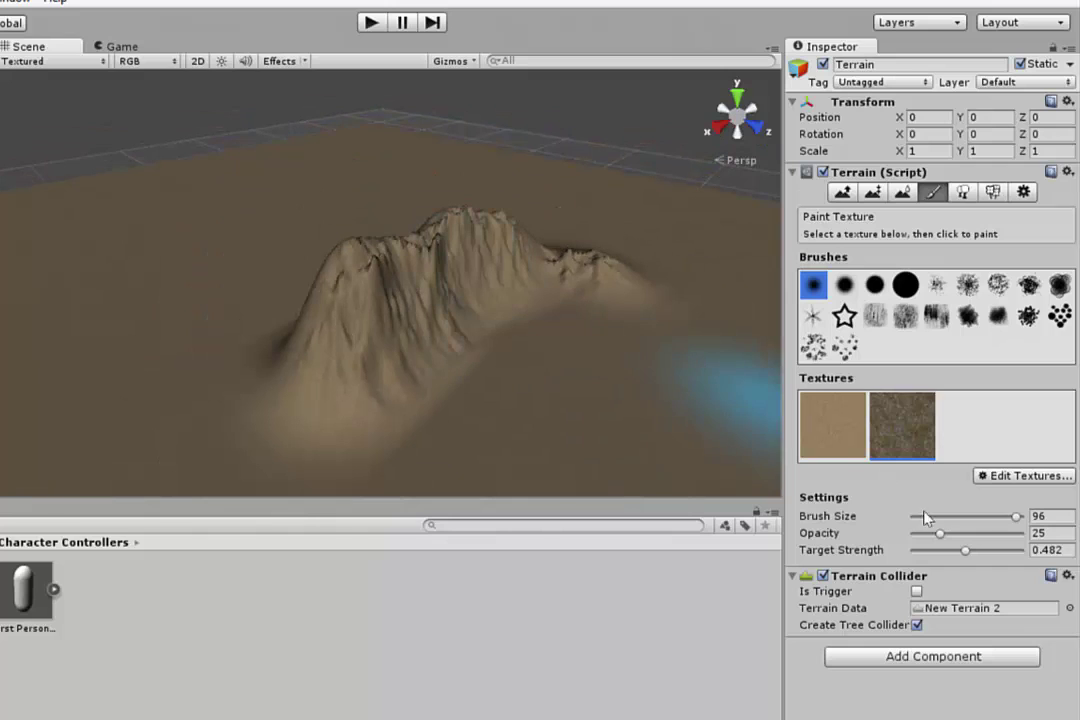
click(973, 517)
mouse_move(436, 244)
mouse_down()
mouse_move(442, 291)
mouse_move(373, 320)
mouse_move(462, 264)
mouse_move(244, 164)
mouse_move(375, 297)
mouse_move(119, 224)
mouse_move(442, 279)
mouse_move(500, 268)
mouse_move(617, 282)
mouse_move(568, 369)
mouse_up()
Examine the painted Grass&Rock texture on the mountain and its base from close up and from a distance
scroll(548, 382, up, 6)
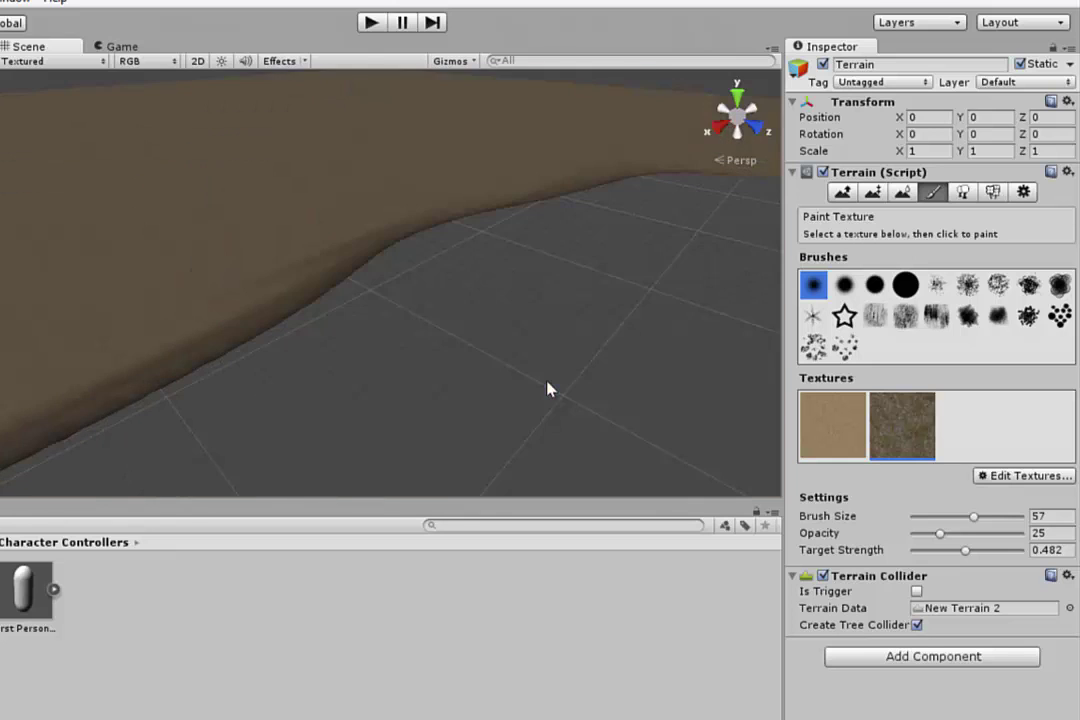
scroll(548, 380, down, 5)
middle_drag(497, 388, 494, 308)
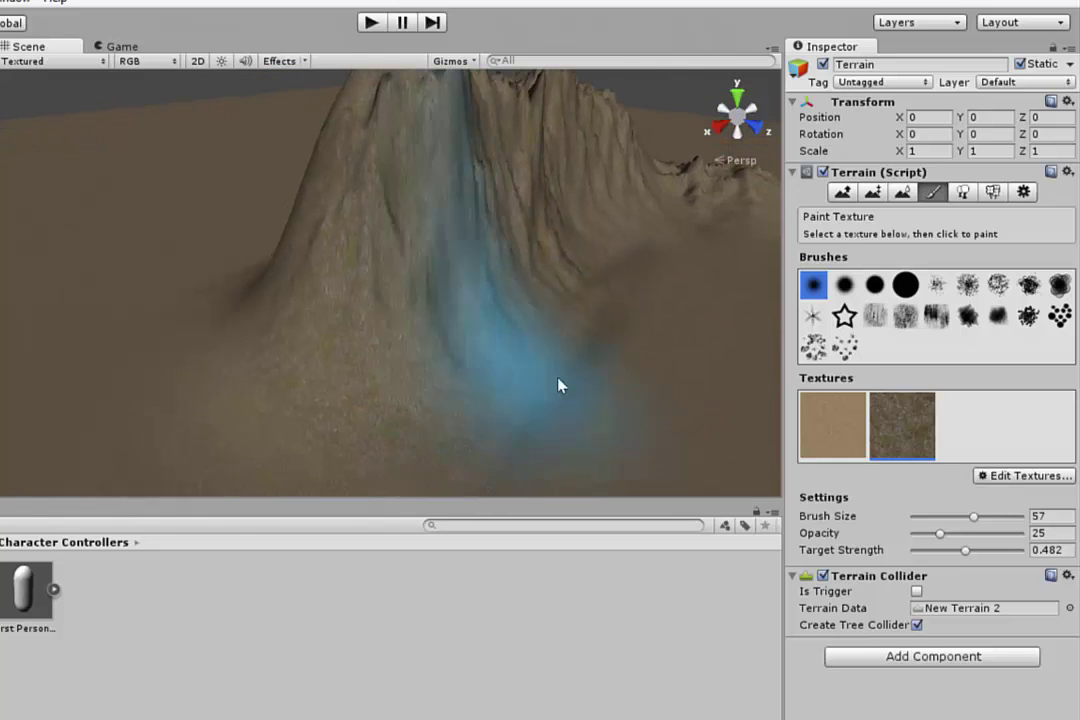
scroll(609, 427, up, 4)
scroll(608, 425, down, 2)
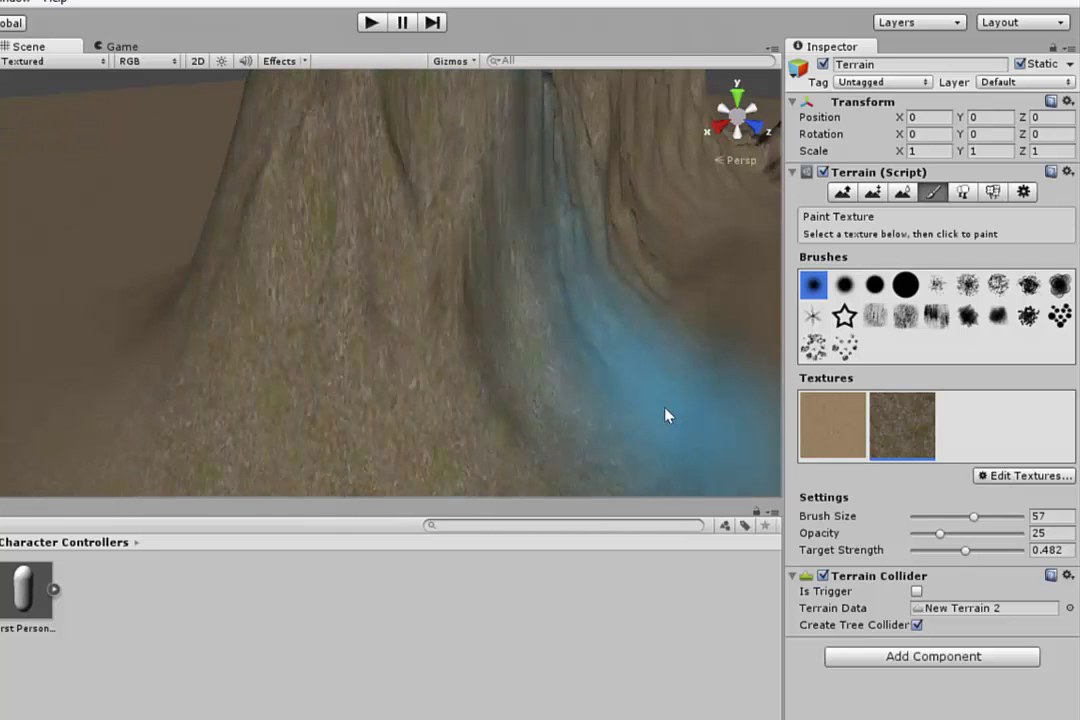
scroll(668, 413, down, 3)
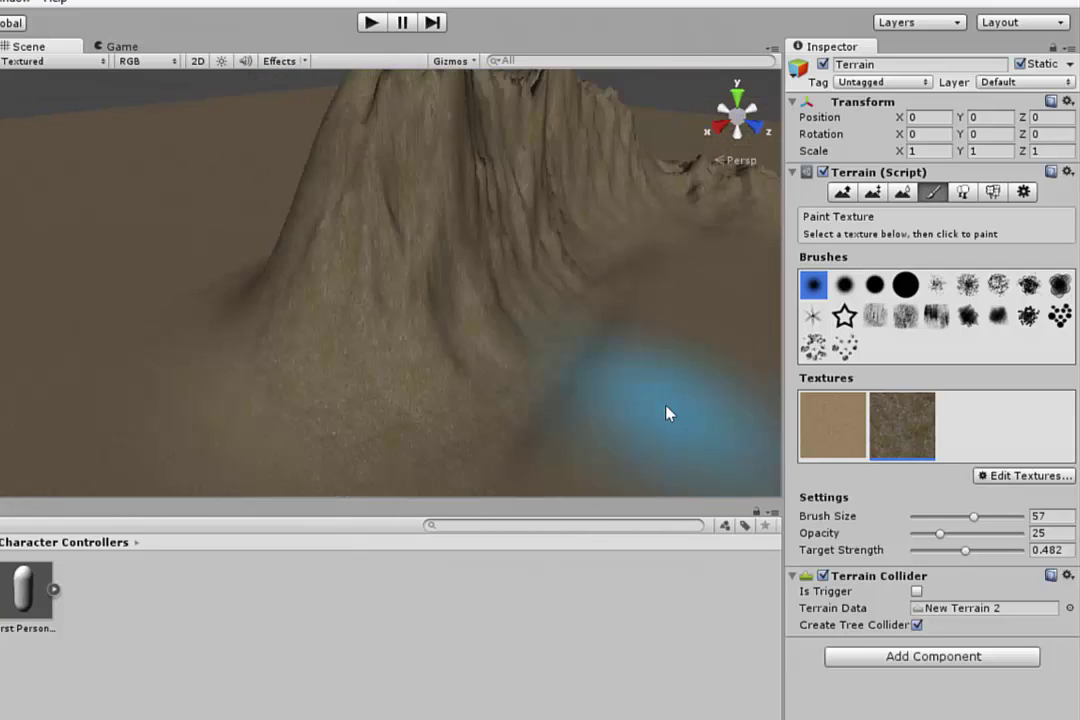
scroll(580, 355, up, 4)
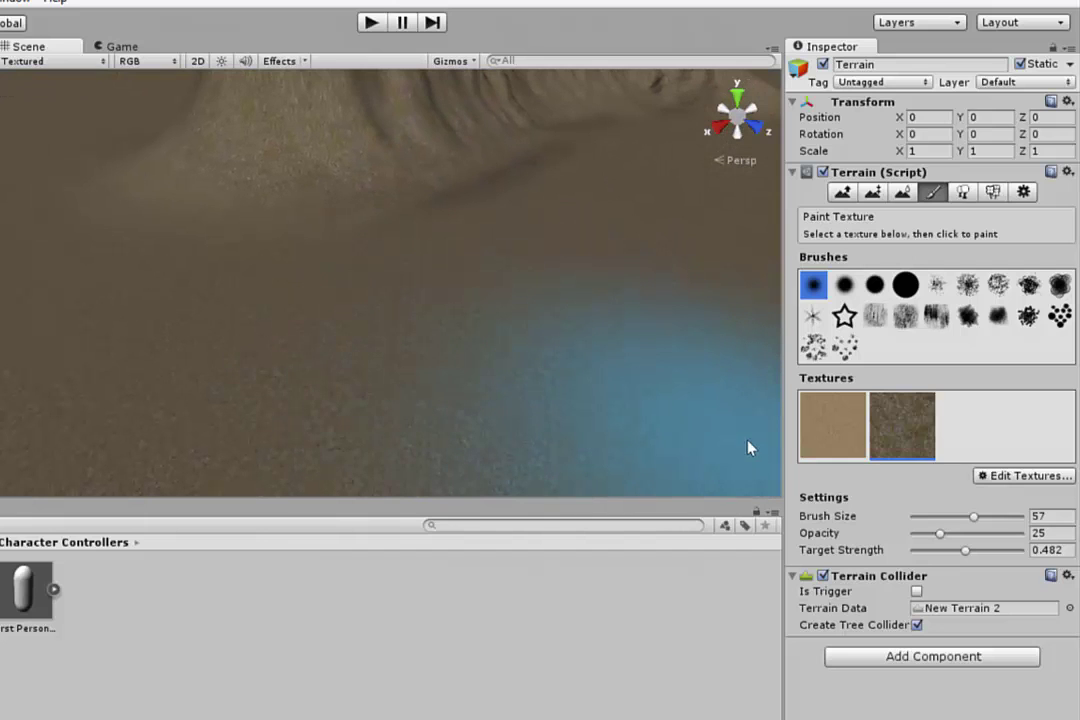
scroll(636, 321, down, 4)
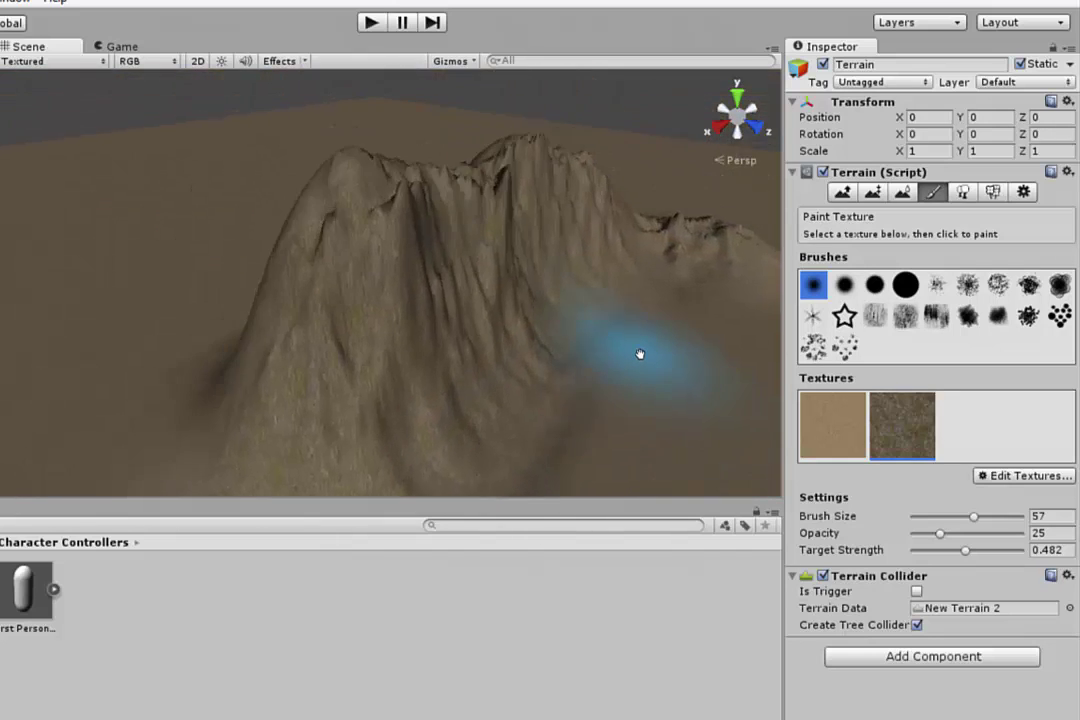
scroll(640, 354, down, 2)
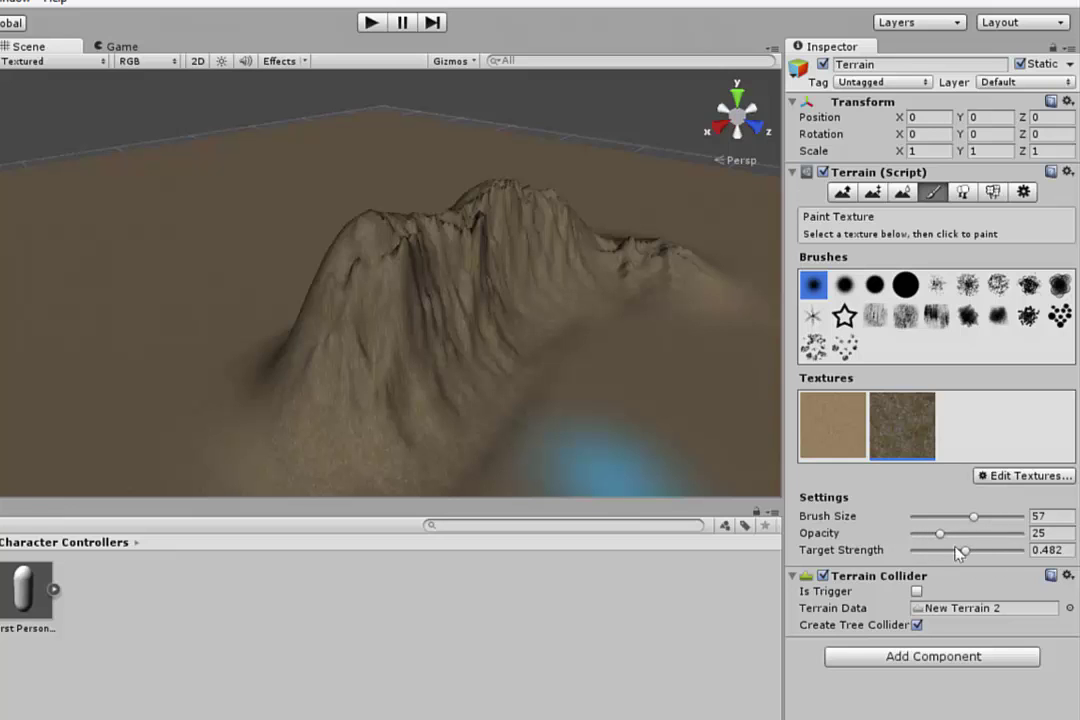
scroll(632, 388, down, 3)
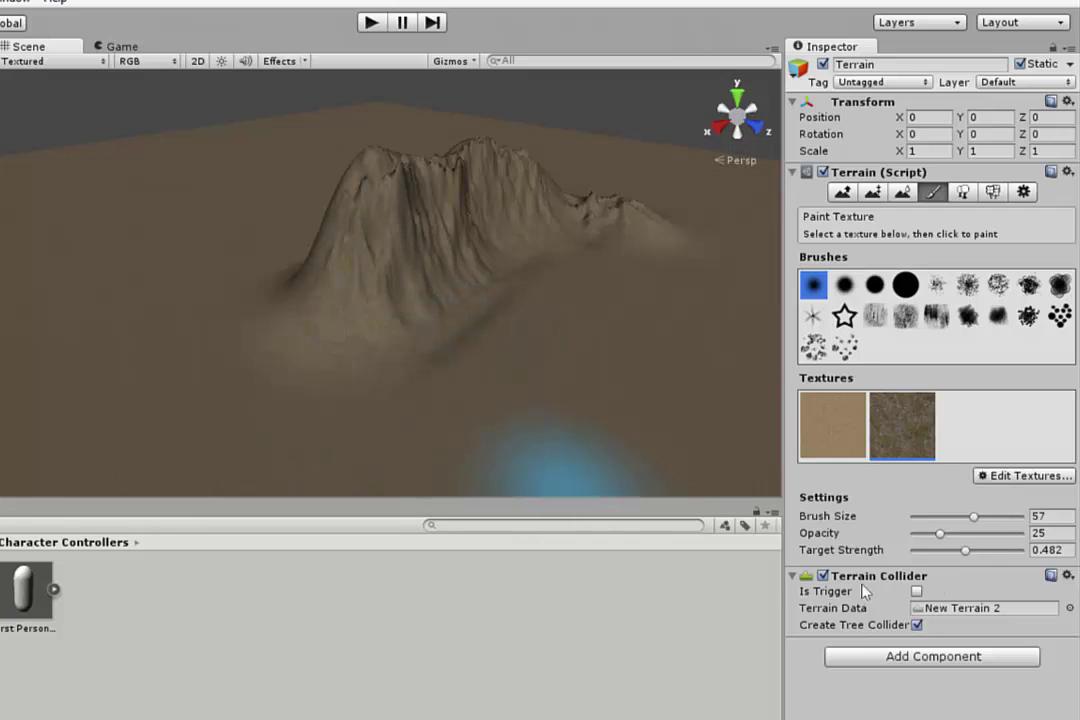
Set the brush opacity to 17 and paint Grass&Rock over the ground at the foot of the mountain
drag(939, 533, 931, 533)
mouse_move(484, 347)
mouse_down()
mouse_move(258, 422)
mouse_move(519, 307)
mouse_up()
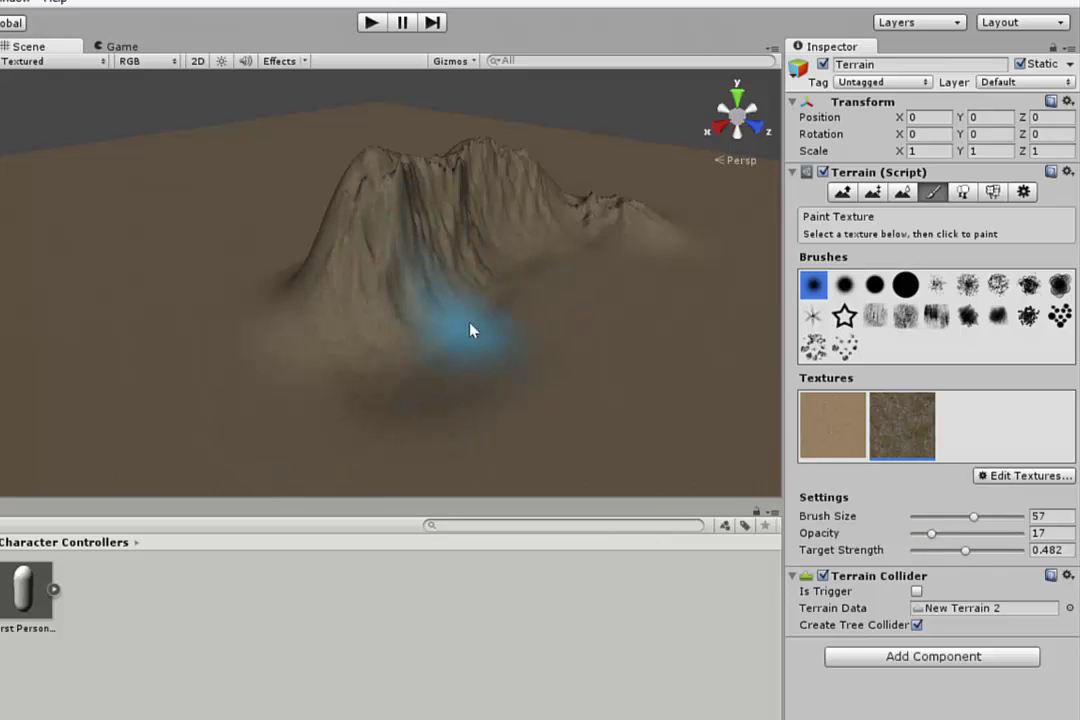
Set the brush size to 31 for painting Grass&Rock at the mountain's foot
click(948, 517)
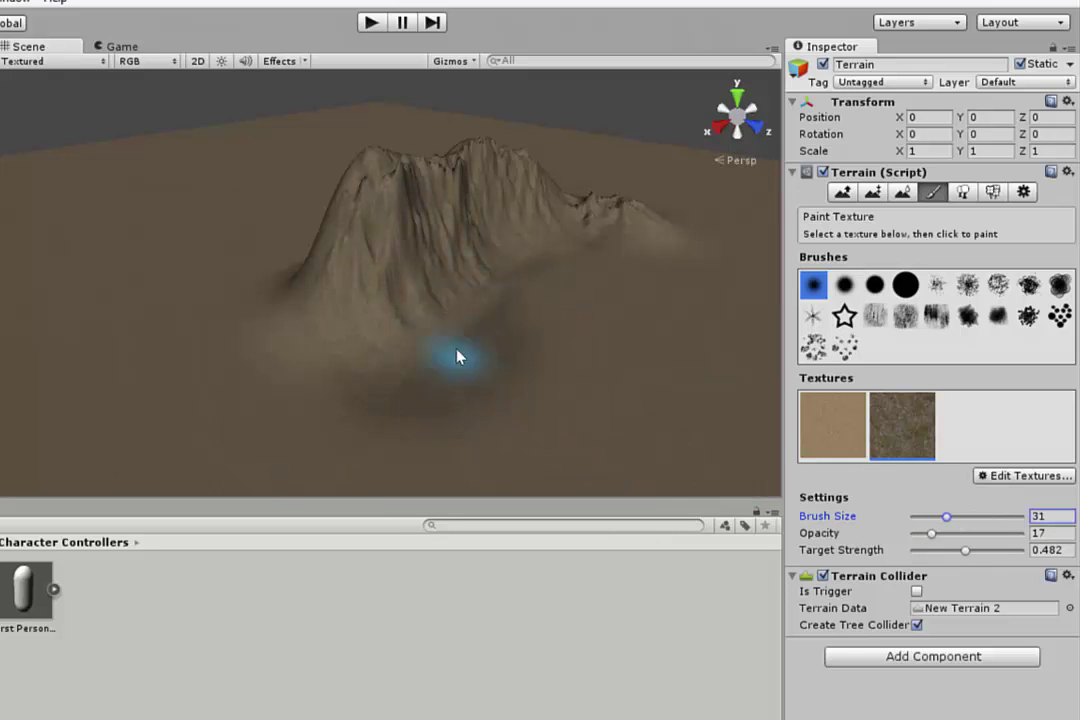